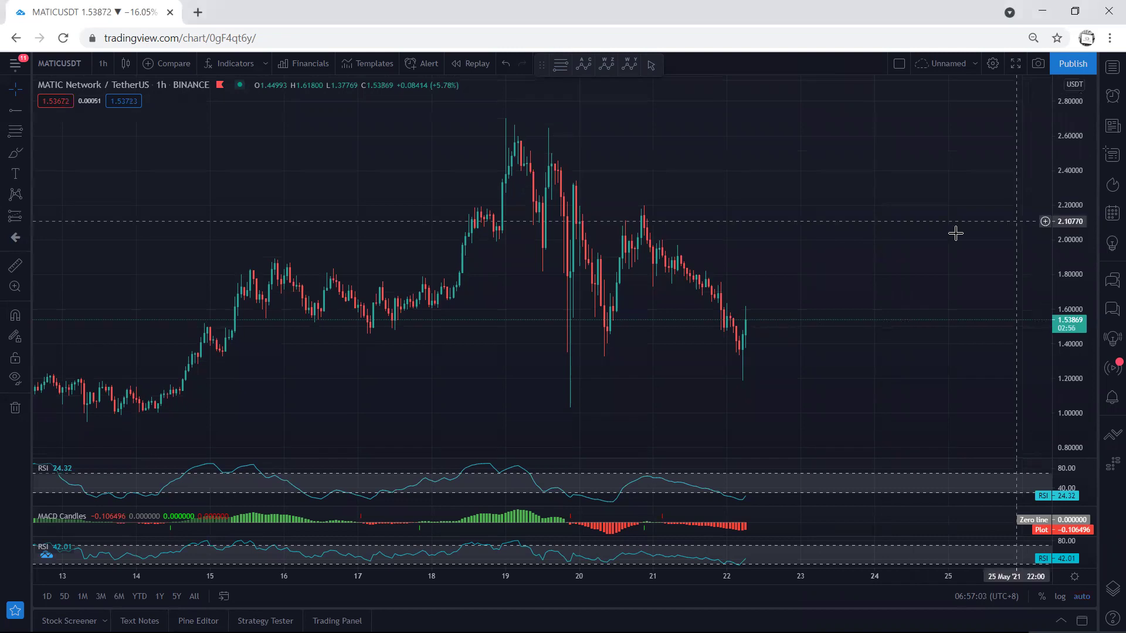
Step: Mark the 19–20 May lows at about 1.35 in yellow and circle the long wick low near 1.03, and clear the marks
left_click_drag(828, 219, 821, 218)
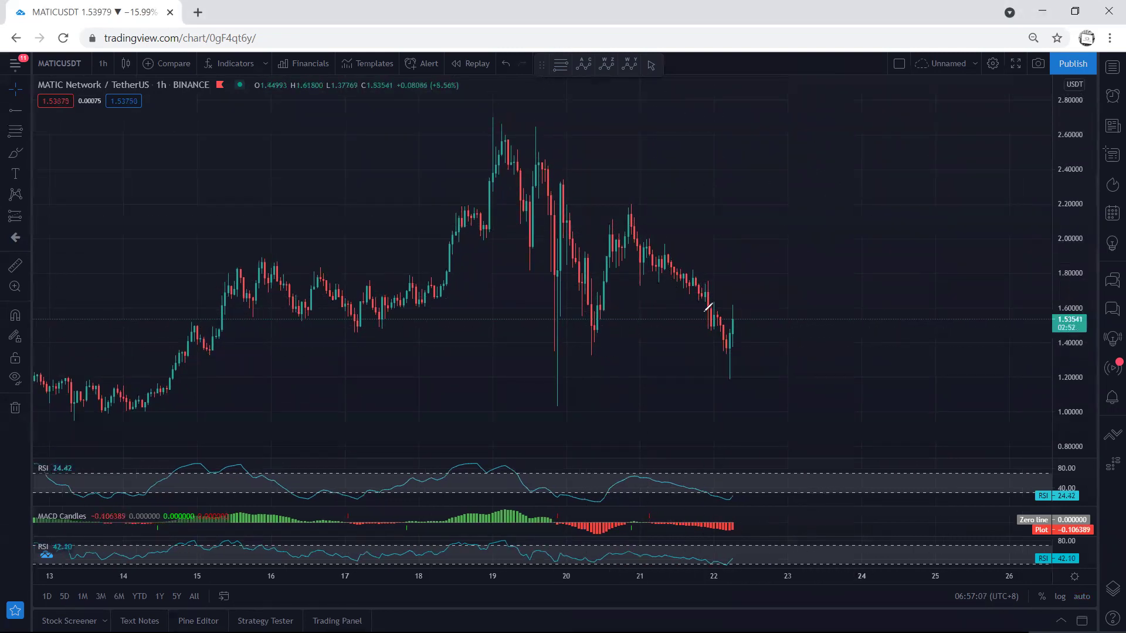
left_click_drag(538, 351, 618, 351)
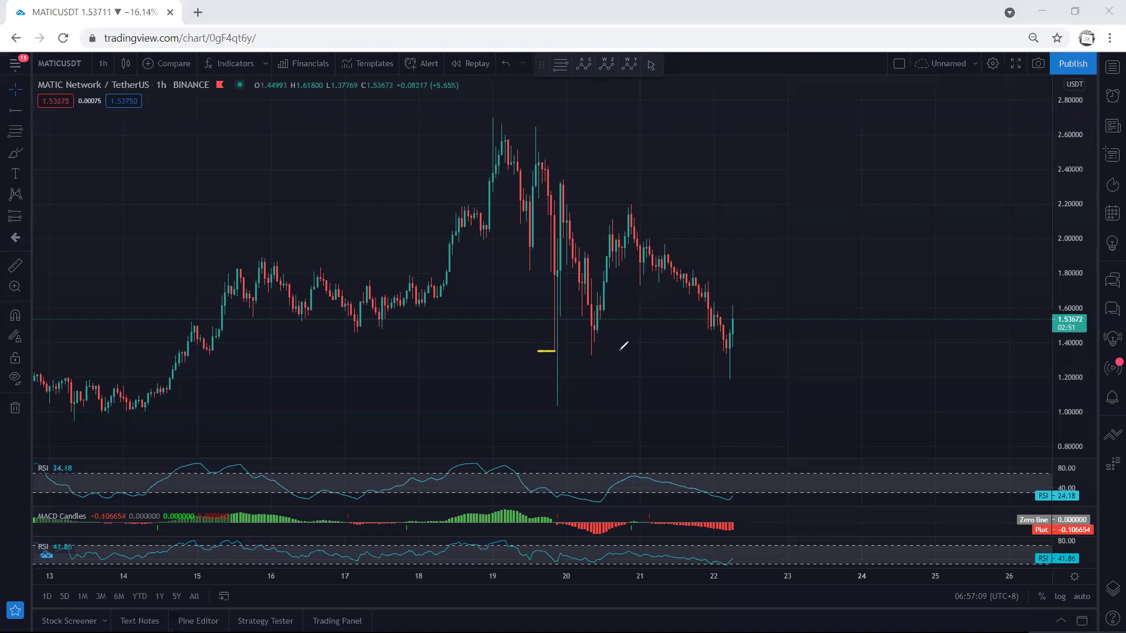
left_click_drag(543, 404, 559, 404)
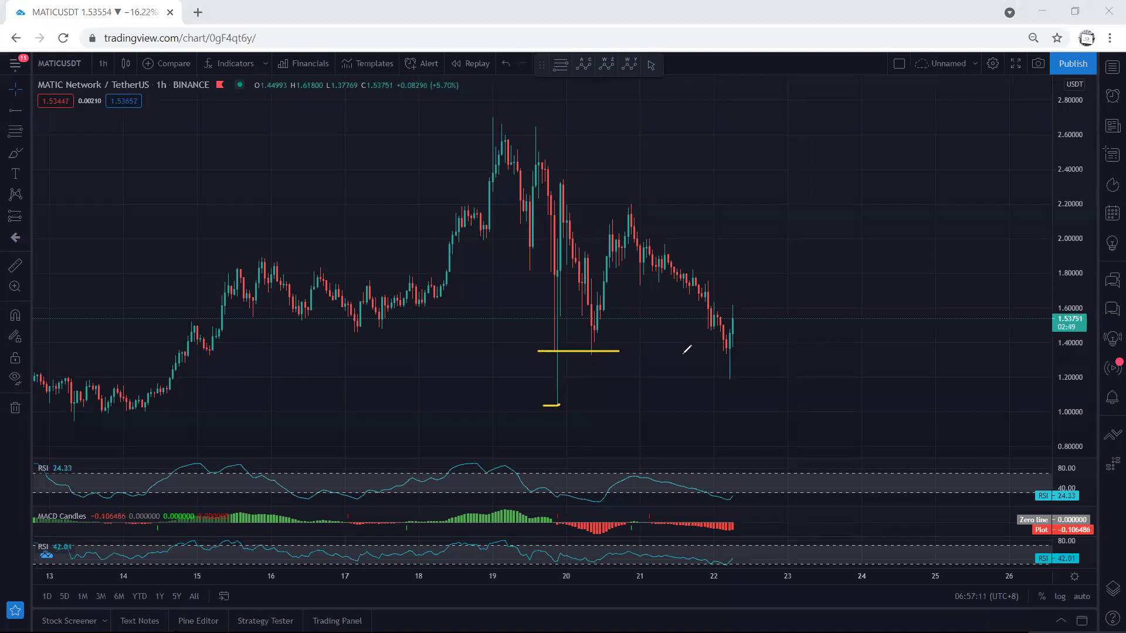
mouse_move(539, 351)
left_mouse_down()
mouse_move(601, 354)
mouse_move(540, 355)
left_mouse_up()
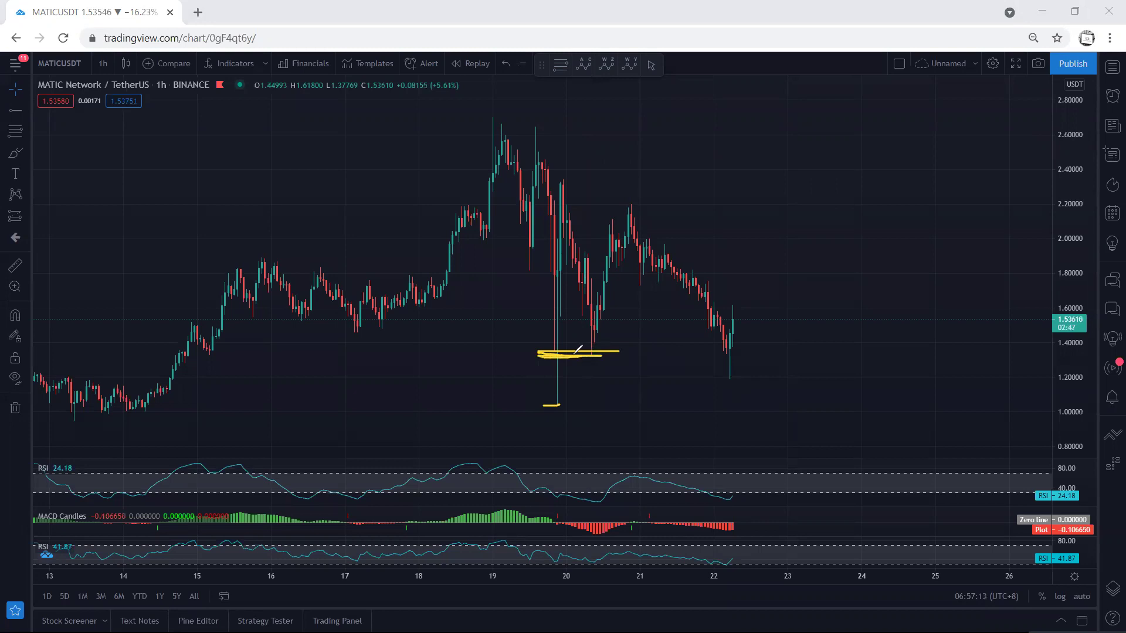
mouse_move(538, 410)
left_mouse_down()
mouse_move(566, 401)
mouse_move(542, 411)
left_mouse_up()
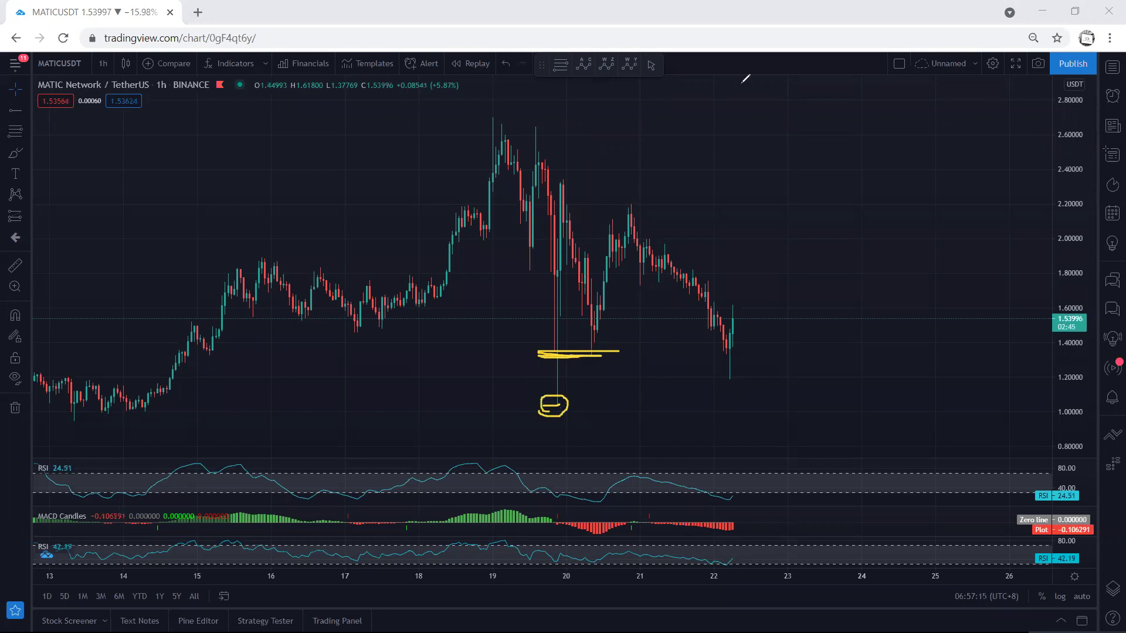
key("e")
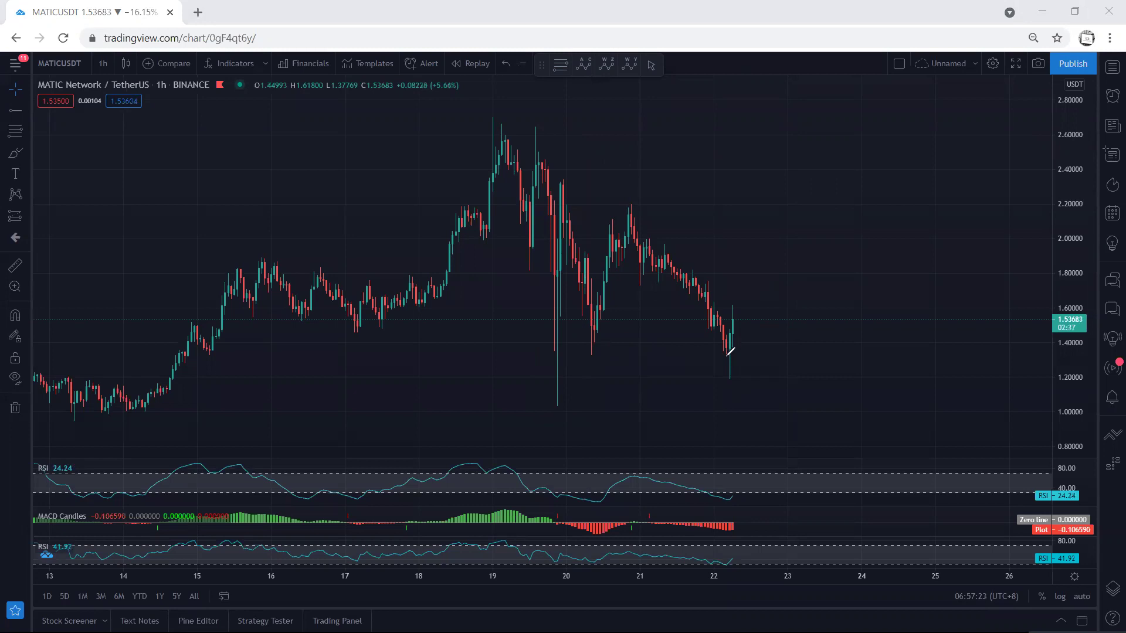
Step: Draw an upward stroke along the latest 1-hour rebound from about 1.20 to 1.65 and undo it
left_click_drag(746, 296, 751, 262)
key("ctrl+z")
left_click_drag(729, 374, 734, 307)
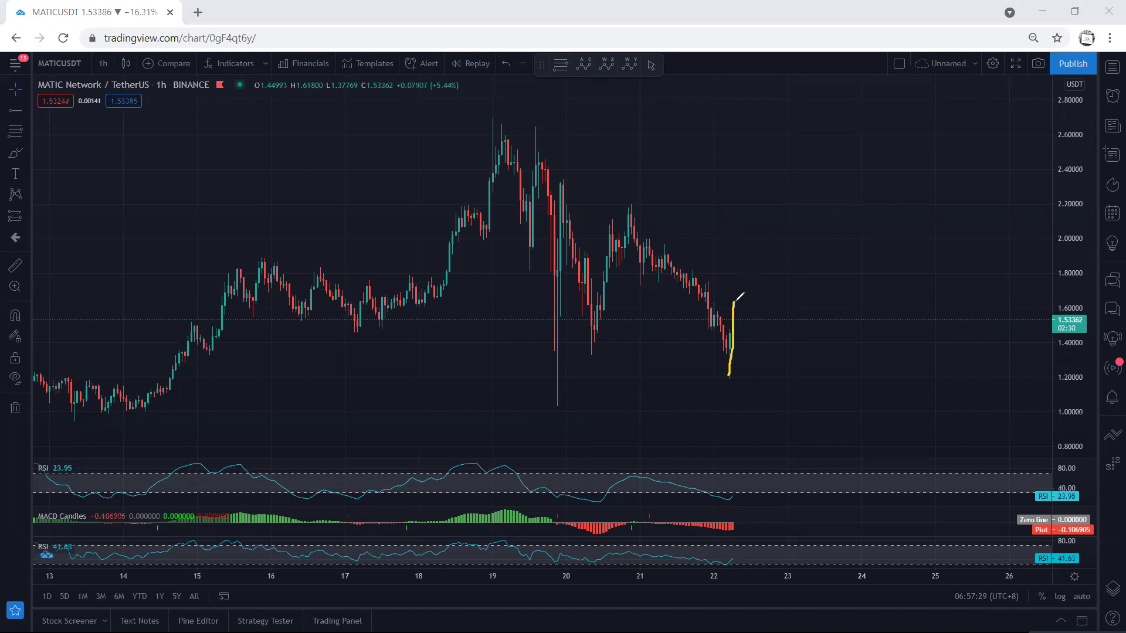
key("ctrl+z")
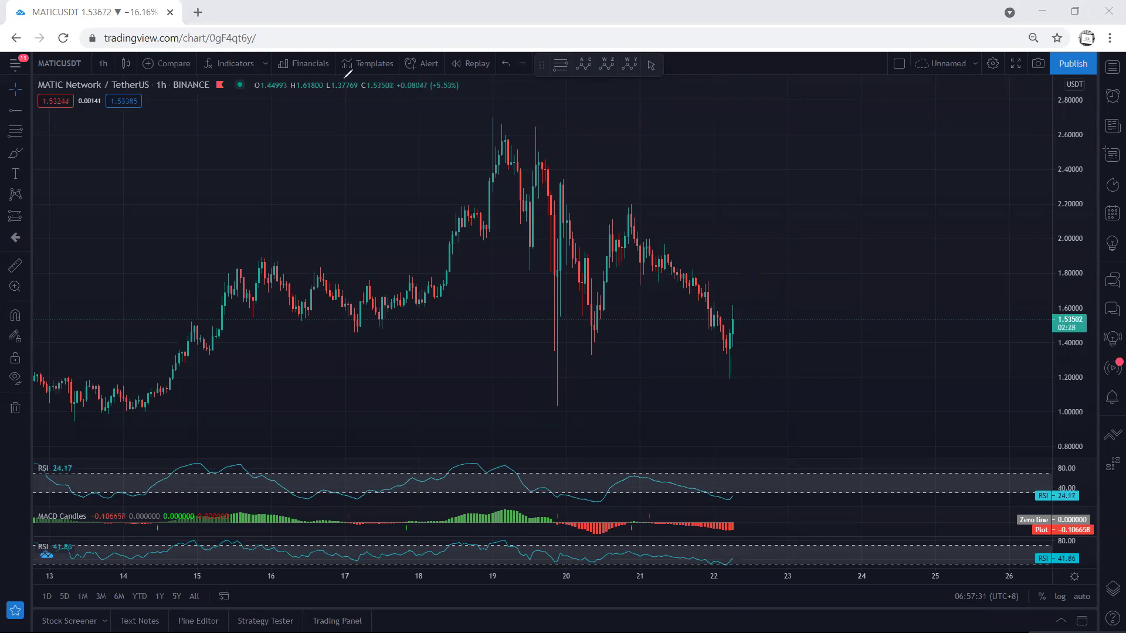
Step: Change the timeframe to 15 minutes, trace a rising path from the latest rebound, and clear the drawing
left_click(103, 63)
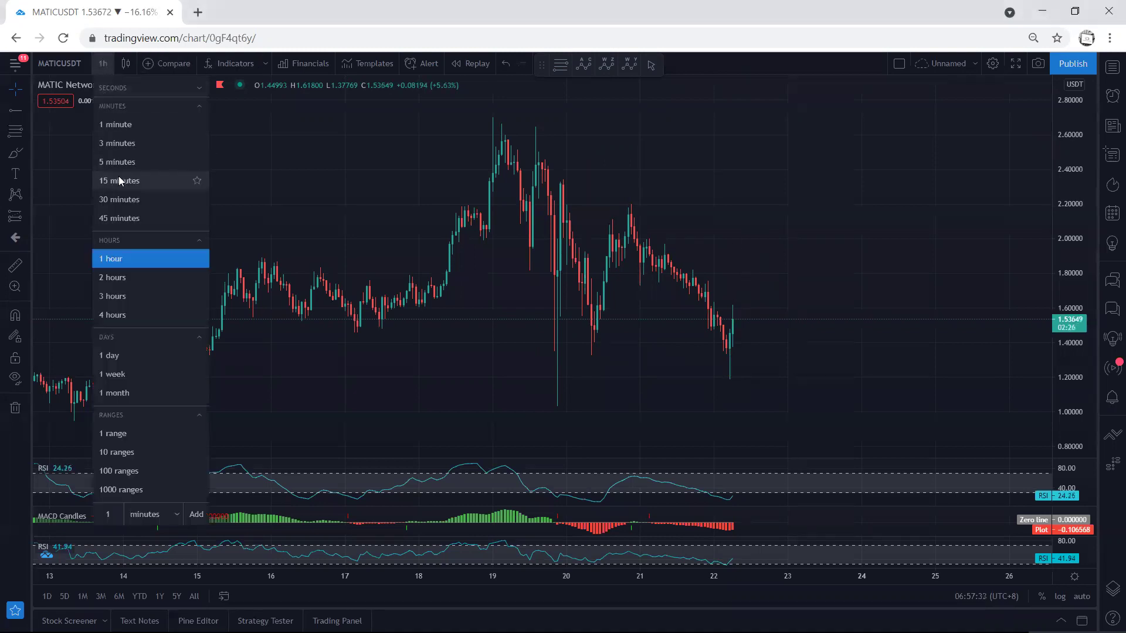
left_click(119, 178)
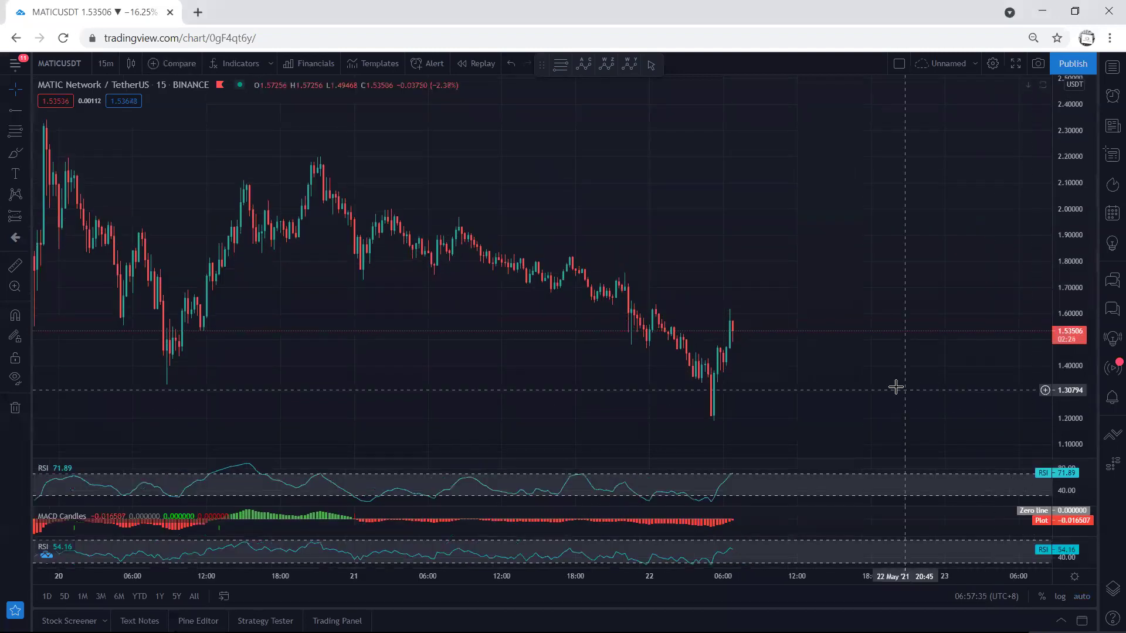
left_click(460, 76)
mouse_move(679, 311)
left_mouse_down()
mouse_move(684, 320)
mouse_move(698, 308)
mouse_move(706, 264)
mouse_move(736, 260)
mouse_move(704, 274)
mouse_move(742, 226)
left_mouse_up()
key("e")
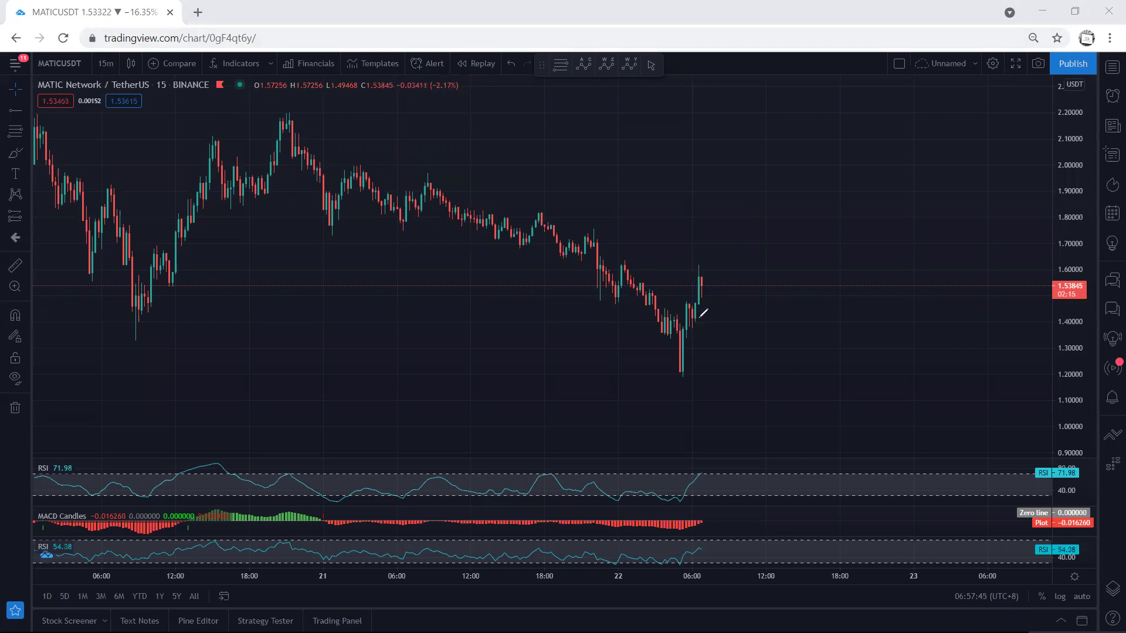
key("Escape")
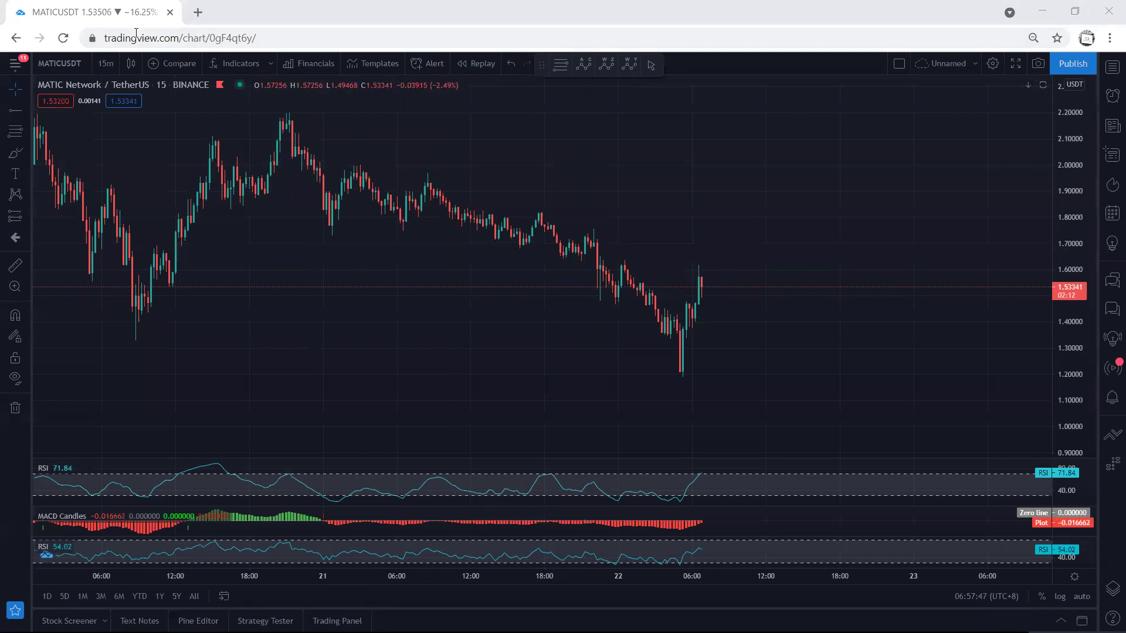
Step: Return to the 1-hour timeframe and sketch a rally with a pause near 1.60 rising to about 2.00, and clear it
left_click(105, 64)
left_click(111, 258)
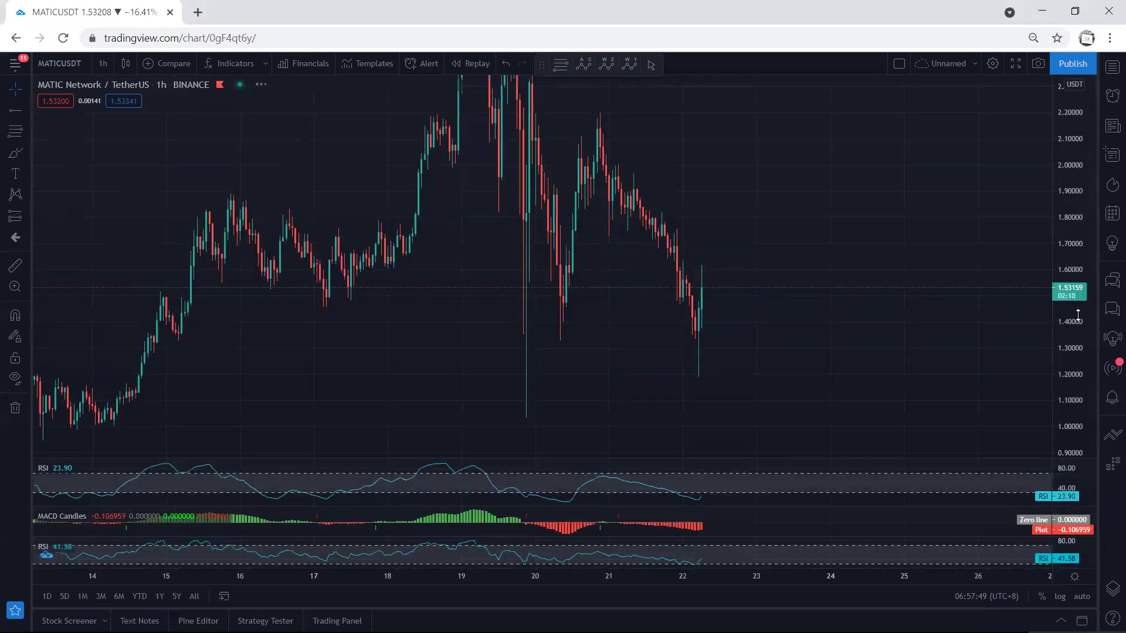
left_click_drag(918, 382, 906, 367)
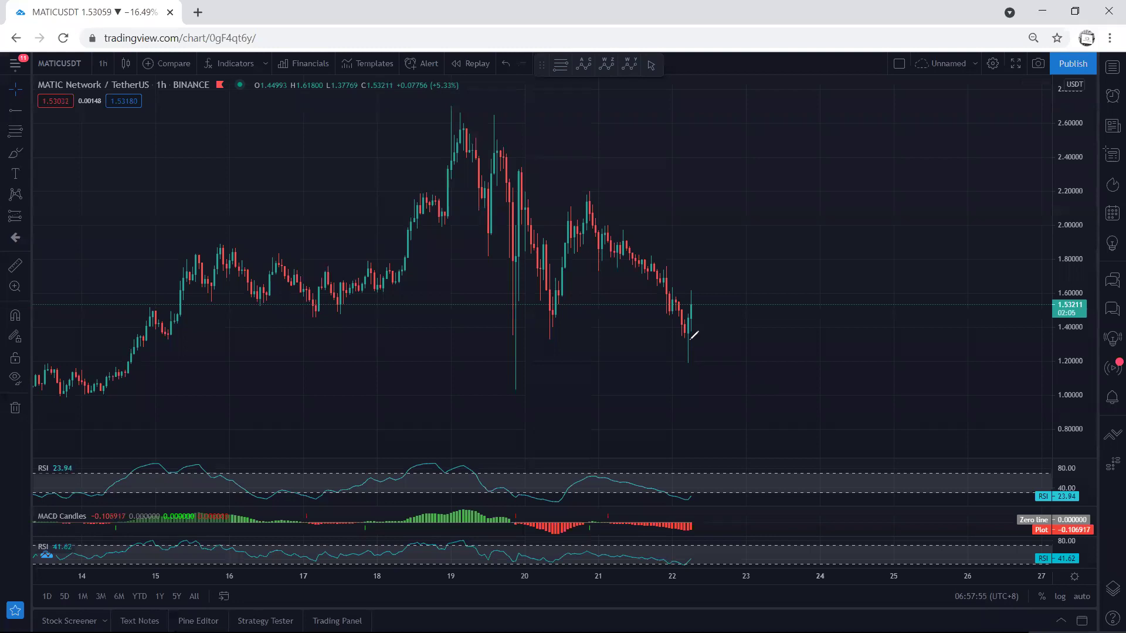
mouse_move(685, 356)
left_mouse_down()
mouse_move(692, 288)
mouse_move(714, 287)
mouse_move(708, 304)
mouse_move(738, 233)
left_mouse_up()
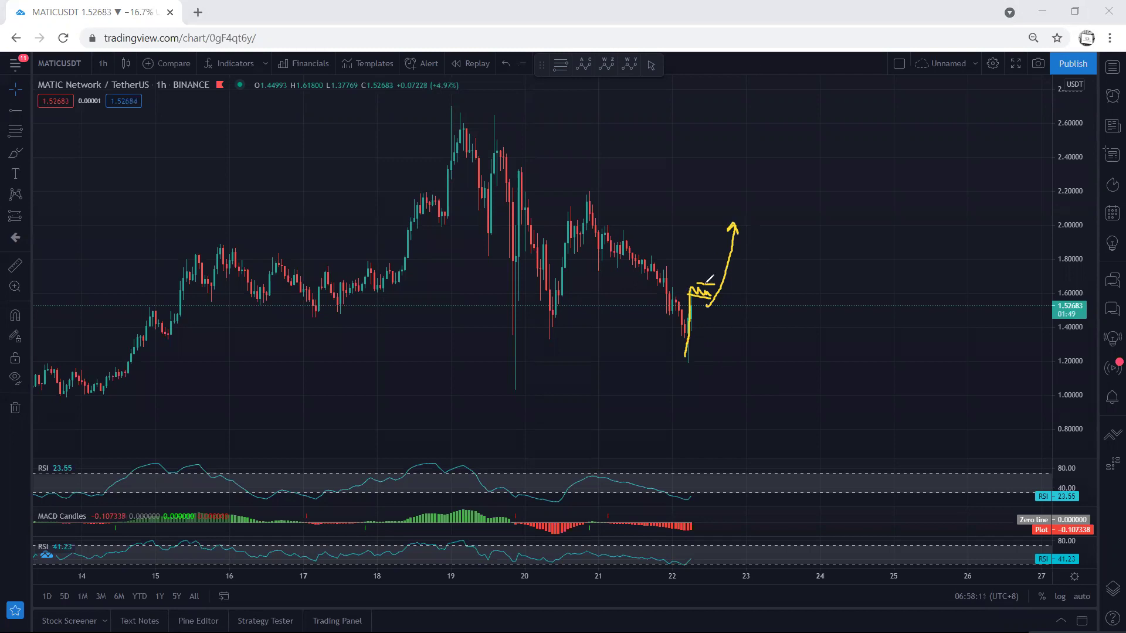
key("e")
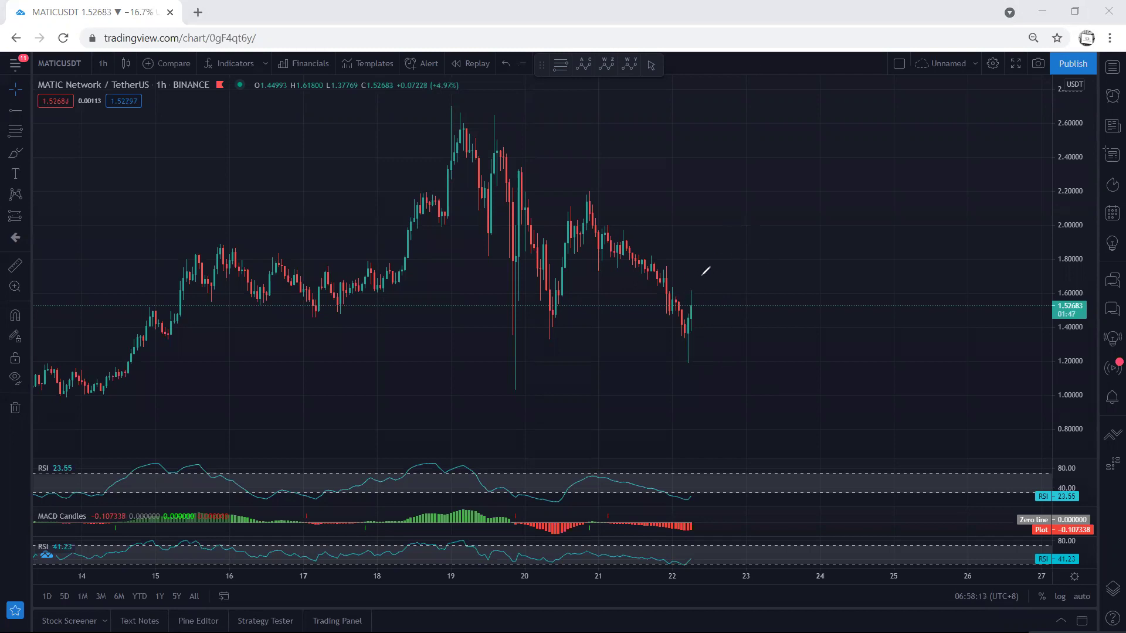
Step: Sketch a zigzag with descending boundary lines over the 20–22 May candles and a projected fall to about 1.20, and clear the sketch
left_click_drag(686, 334, 702, 264)
key("ctrl+z")
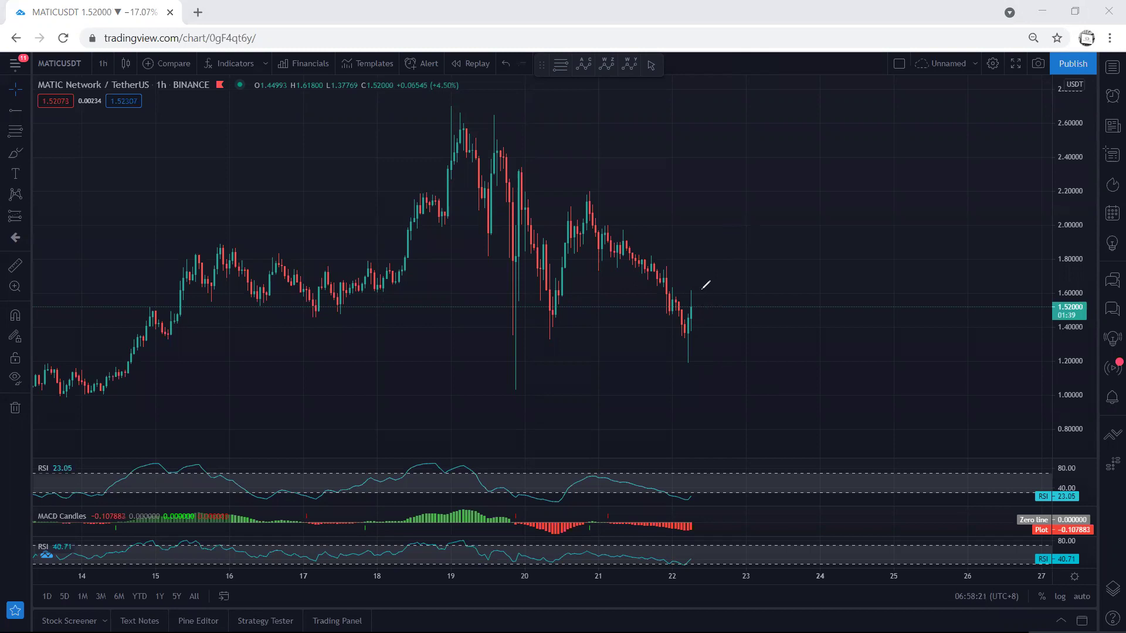
mouse_move(549, 318)
left_mouse_down()
mouse_move(576, 215)
mouse_move(667, 337)
mouse_move(710, 237)
left_mouse_up()
left_click_drag(590, 194, 707, 220)
left_click_drag(559, 332, 633, 346)
left_click_drag(709, 232, 764, 361)
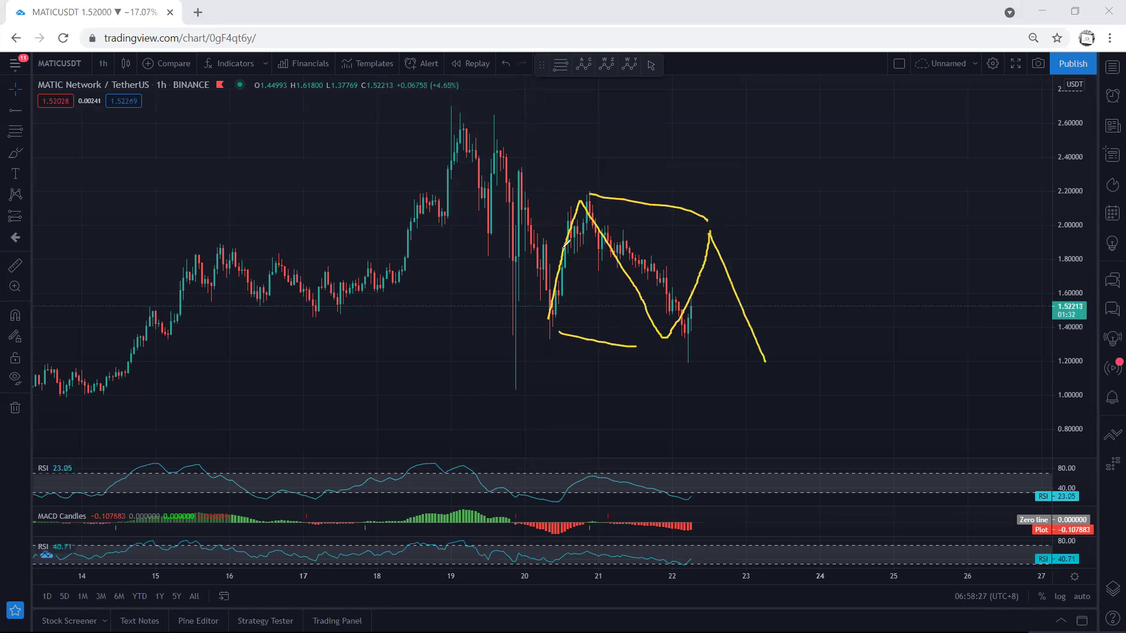
left_click_drag(519, 186, 545, 276)
key("e")
Step: Mark the 19 May rebound high near 2.35, sketch a zigzag from it through the 22 May low with an arrow to about 2.40, and clear everything
mouse_move(495, 174)
left_mouse_down()
mouse_move(714, 220)
mouse_move(626, 428)
mouse_move(465, 189)
mouse_move(523, 154)
left_mouse_up()
left_click_drag(640, 101, 627, 145)
key("e")
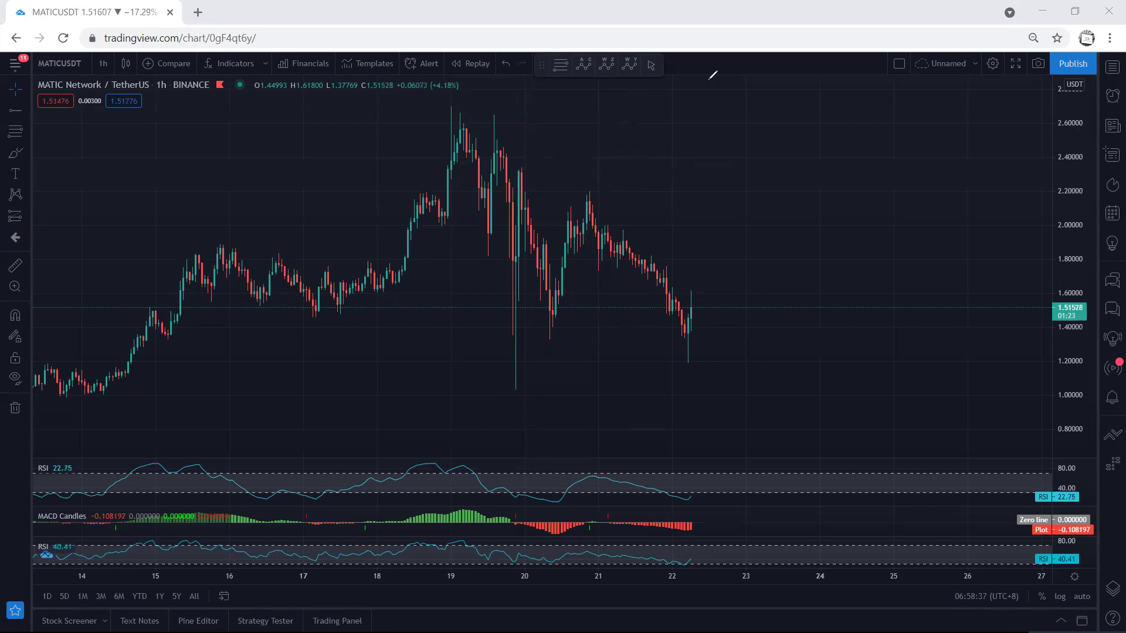
mouse_move(522, 179)
left_mouse_down()
mouse_move(509, 348)
mouse_move(533, 219)
mouse_move(579, 258)
mouse_move(636, 265)
mouse_move(682, 338)
mouse_move(721, 159)
mouse_move(710, 169)
left_mouse_up()
left_click_drag(518, 168, 552, 167)
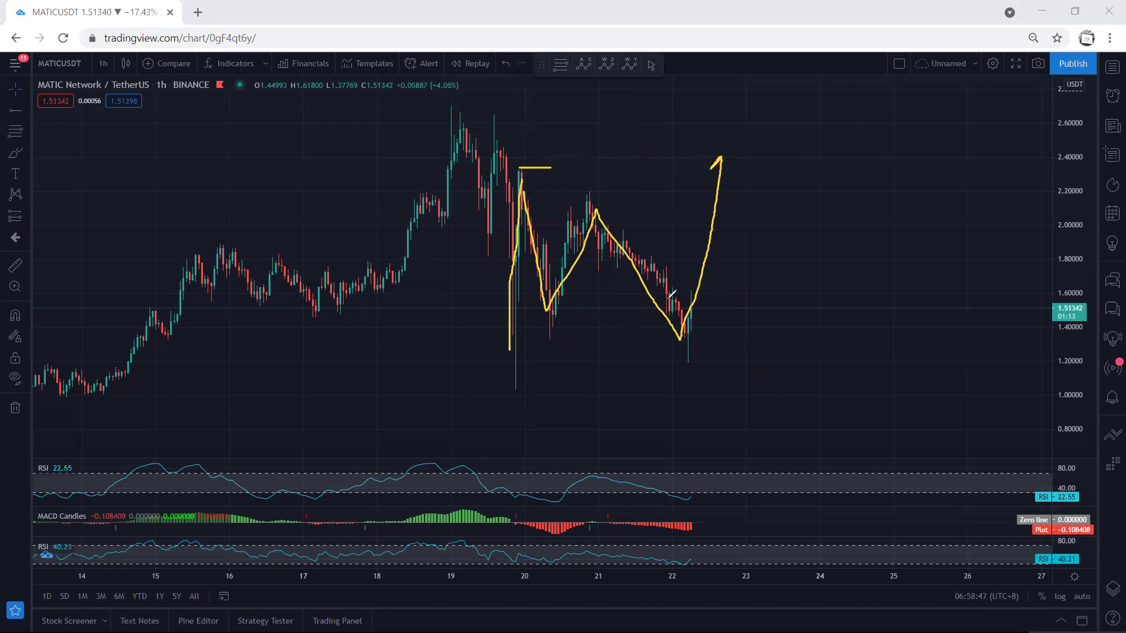
key("e")
Step: Sketch descending channel lines with a projected rise to about 1.95, a drop near 1.25 and a rally to about 2.45, and clear them
left_click_drag(680, 338, 714, 235)
left_click_drag(597, 191, 696, 220)
left_click_drag(550, 318, 657, 344)
left_click_drag(715, 237, 747, 354)
left_click_drag(526, 192, 557, 287)
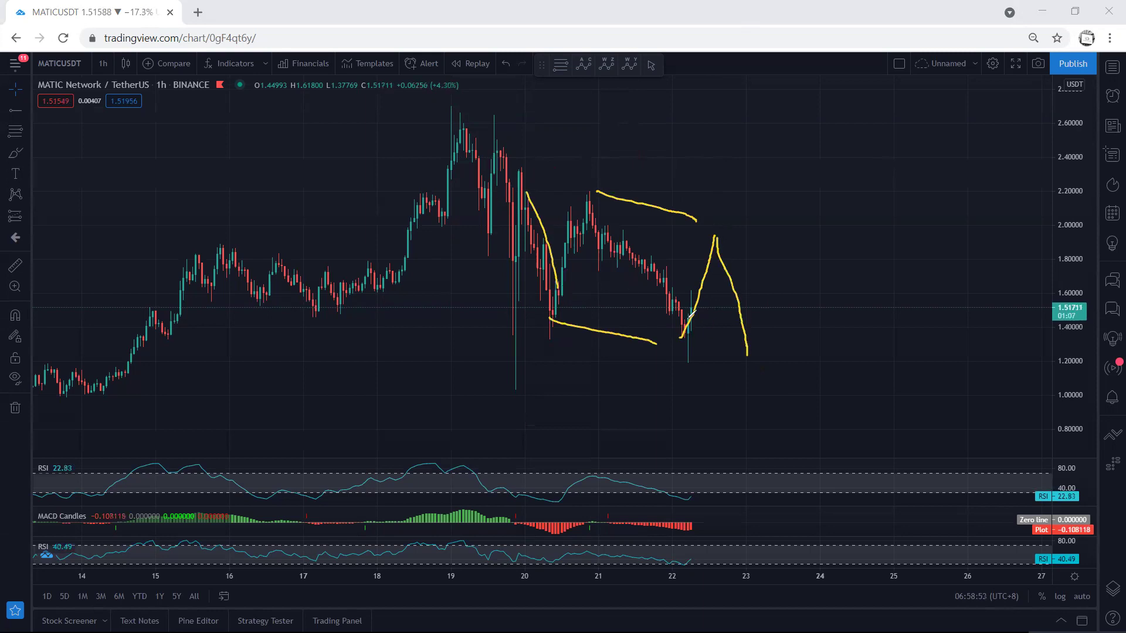
mouse_move(741, 350)
left_mouse_down()
mouse_move(798, 144)
mouse_move(805, 164)
left_mouse_up()
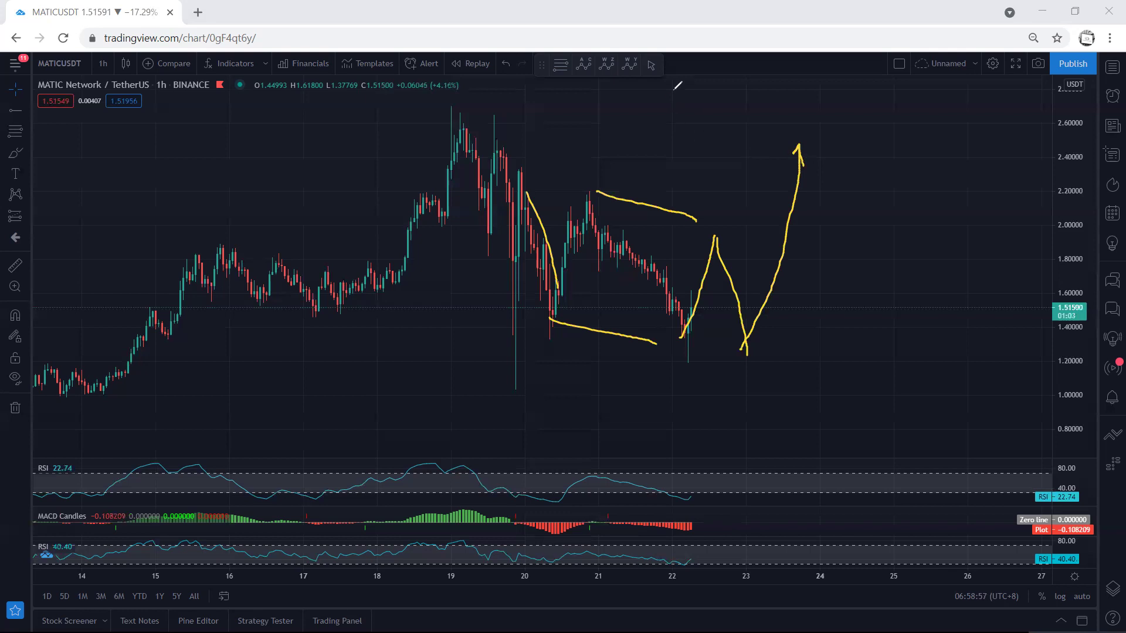
key("e")
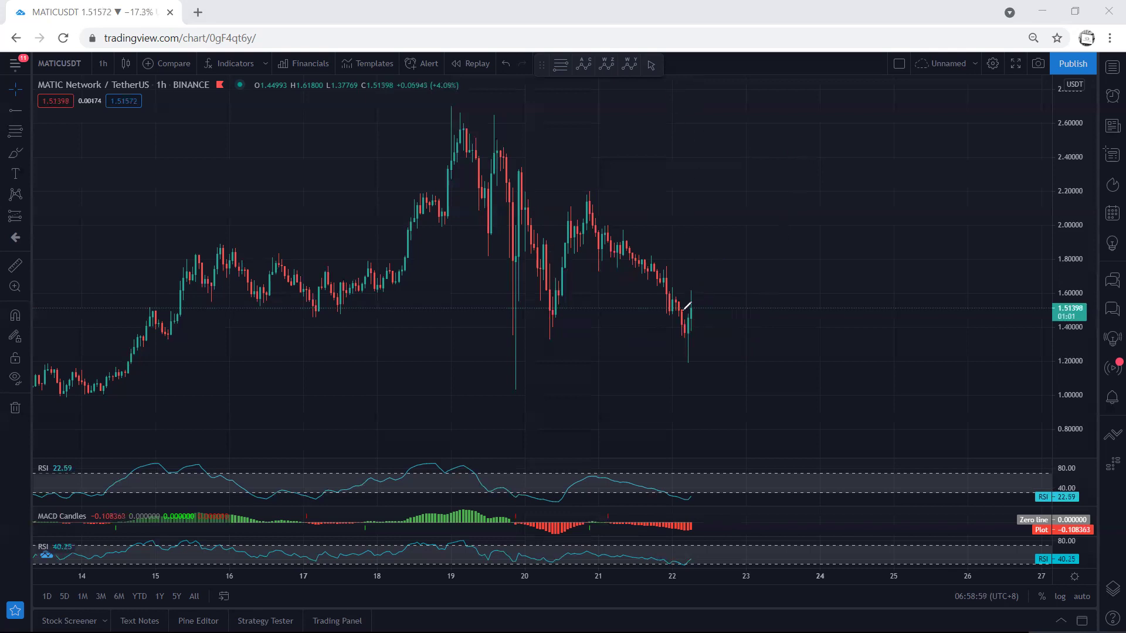
Step: Sketch an arrow to about 1.95, descending channel lines and a drop to about 1.20, circle the whole pattern, and clear the drawing
left_click_drag(713, 281, 716, 238)
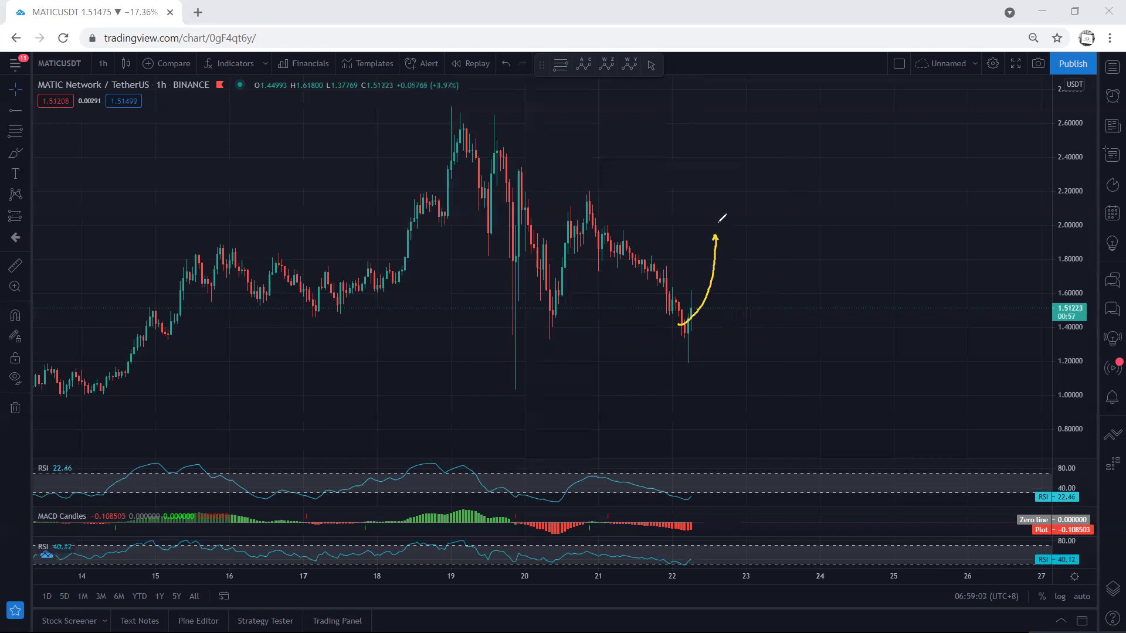
mouse_move(563, 191)
left_mouse_down()
mouse_move(611, 185)
mouse_move(697, 235)
left_mouse_up()
left_click_drag(545, 330, 587, 337)
left_click_drag(679, 354, 676, 356)
left_click_drag(716, 237, 750, 364)
left_click_drag(514, 177, 555, 302)
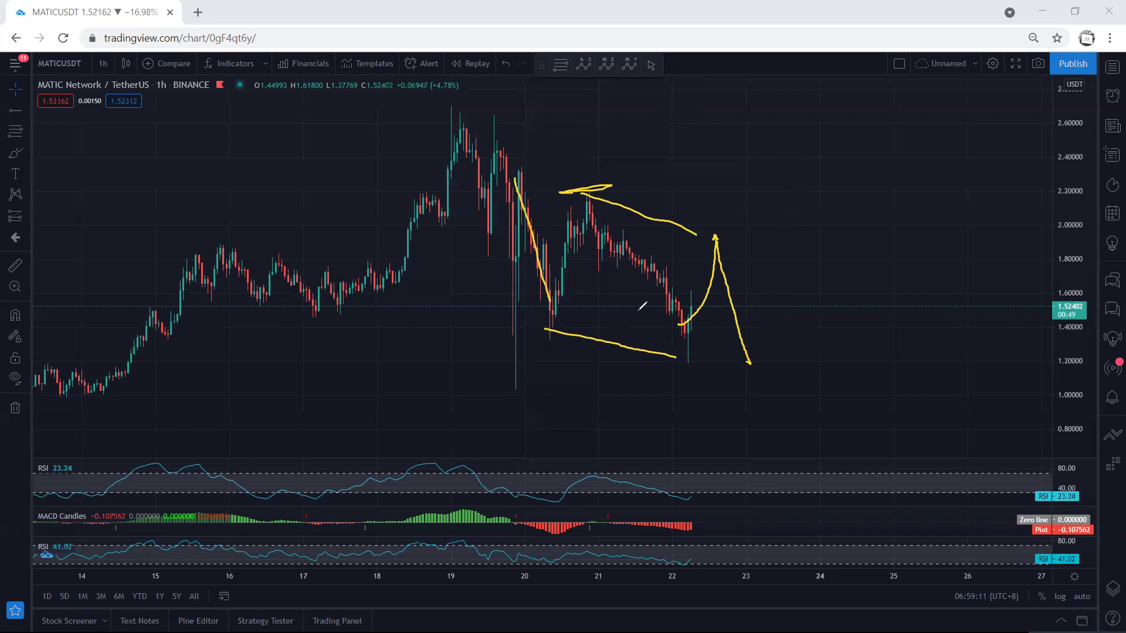
mouse_move(499, 173)
left_mouse_down()
mouse_move(587, 170)
mouse_move(725, 205)
left_mouse_up()
mouse_move(795, 304)
left_mouse_down()
mouse_move(563, 406)
mouse_move(475, 240)
mouse_move(516, 175)
left_mouse_up()
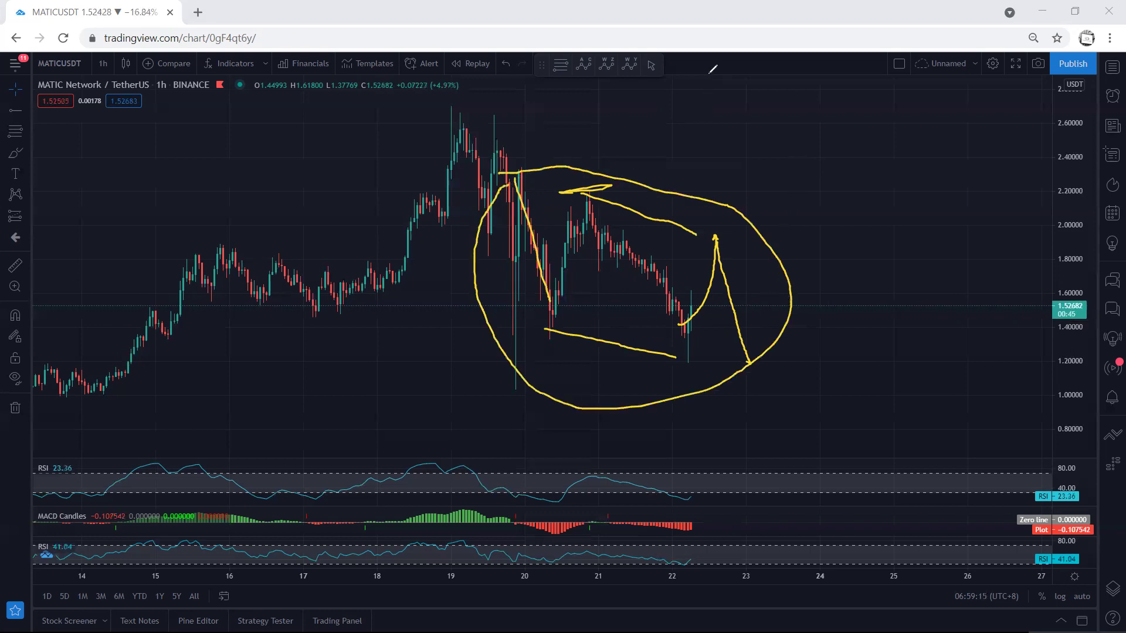
key("e")
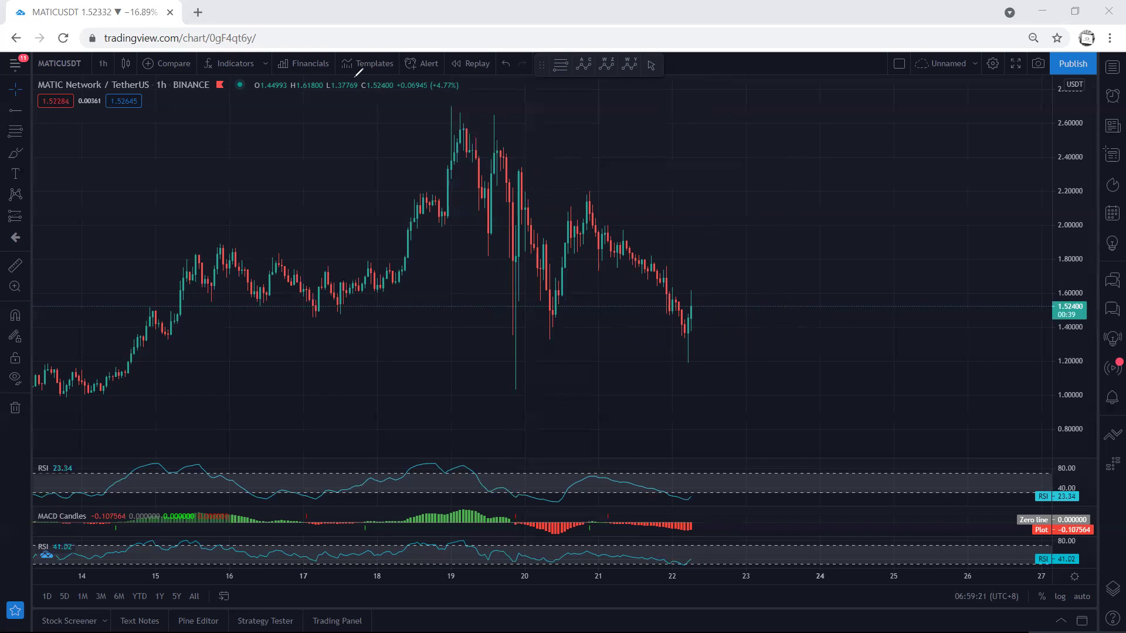
Step: Change the timeframe to 1 day, draw an upward stroke beside the latest candles, and undo the stroke
left_click(103, 63)
left_click(117, 355)
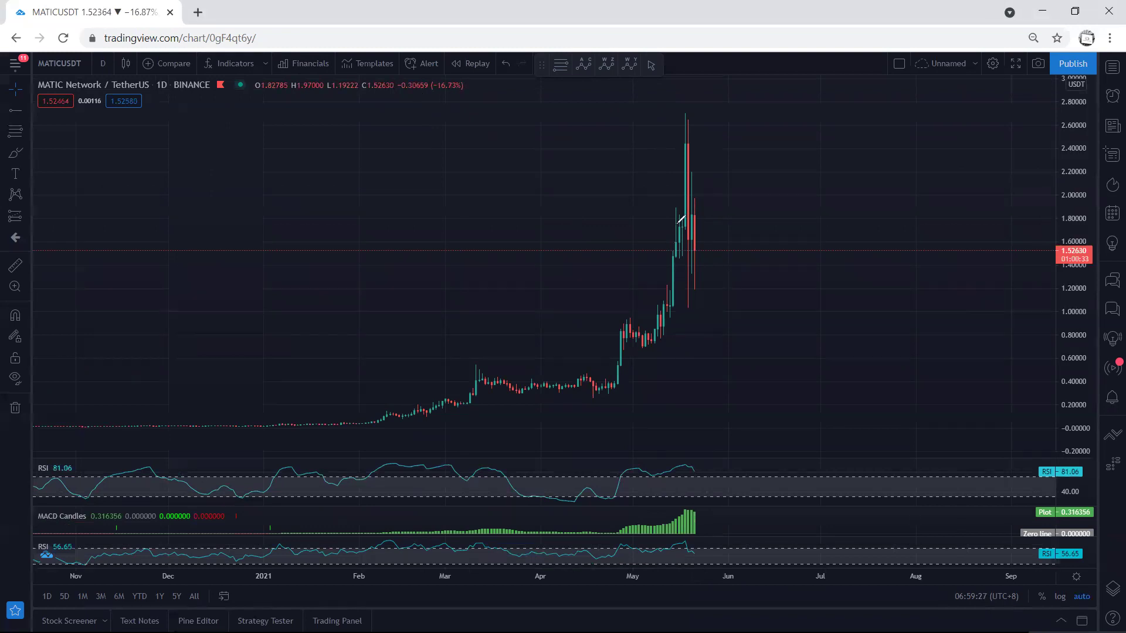
left_click_drag(684, 262, 714, 157)
key("ctrl+z")
Step: Change the timeframe to 4 hours and sketch a zigzag from the May peak to about 1.20 with an arrow rising to about 2.55
left_click(102, 64)
left_click(117, 317)
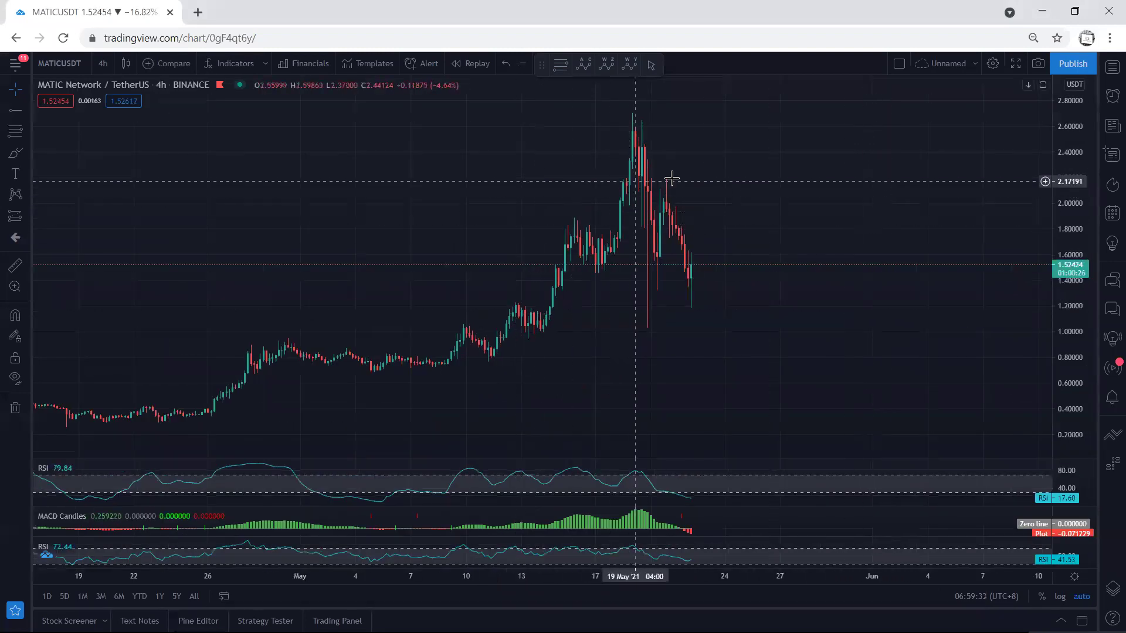
left_click_drag(788, 200, 787, 227)
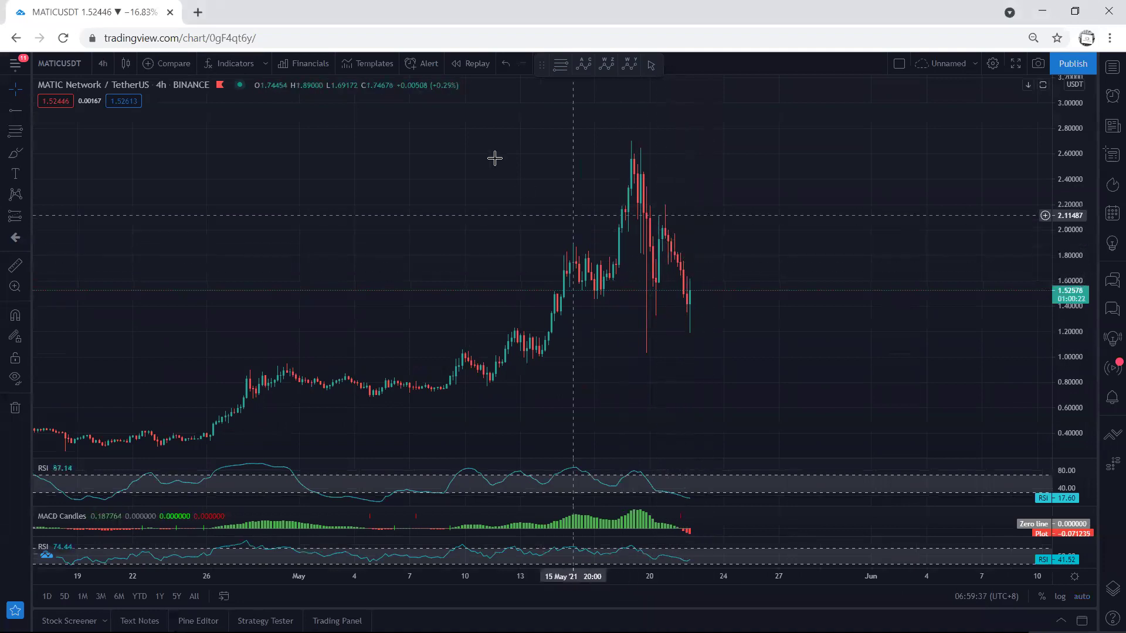
left_click_drag(691, 300, 688, 310)
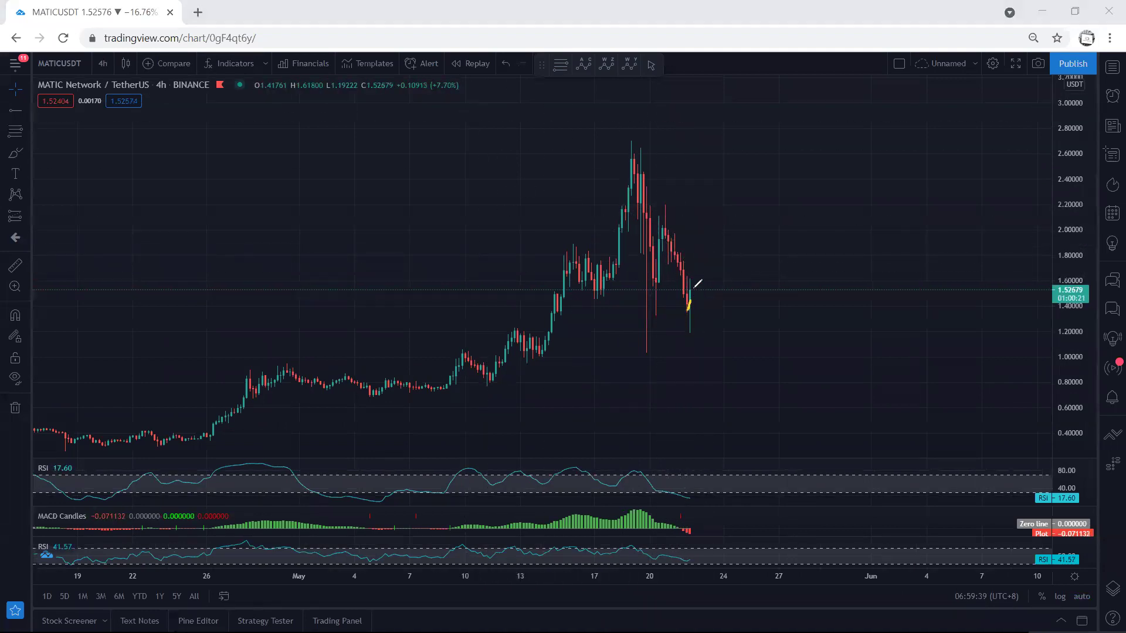
left_click_drag(696, 260, 696, 253)
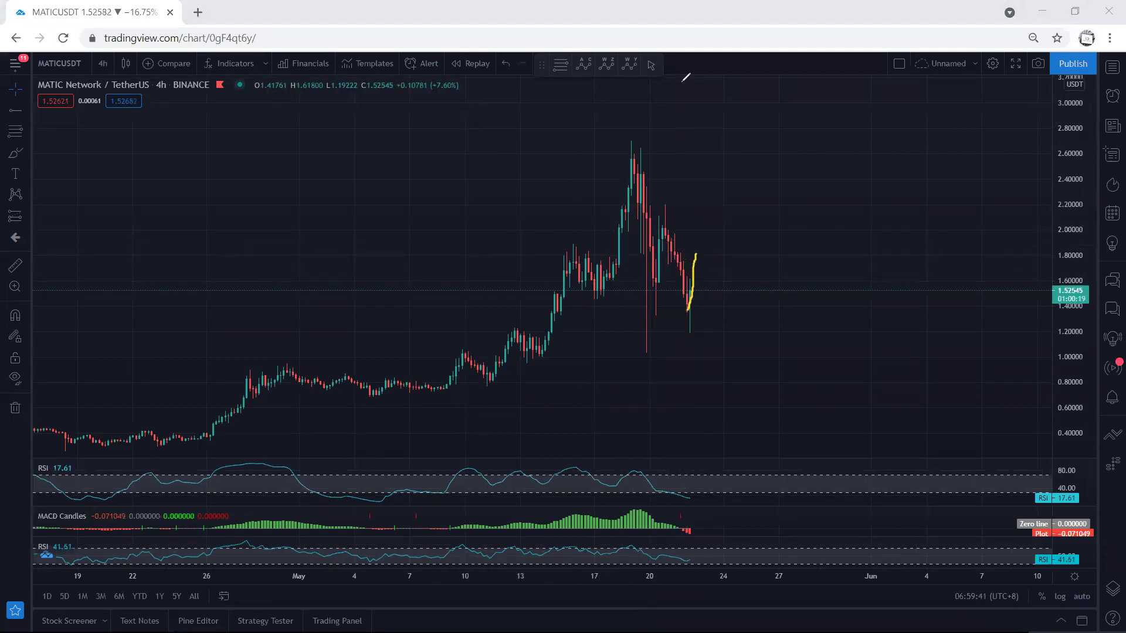
mouse_move(633, 170)
left_mouse_down()
mouse_move(672, 221)
mouse_move(689, 322)
mouse_move(733, 155)
left_mouse_up()
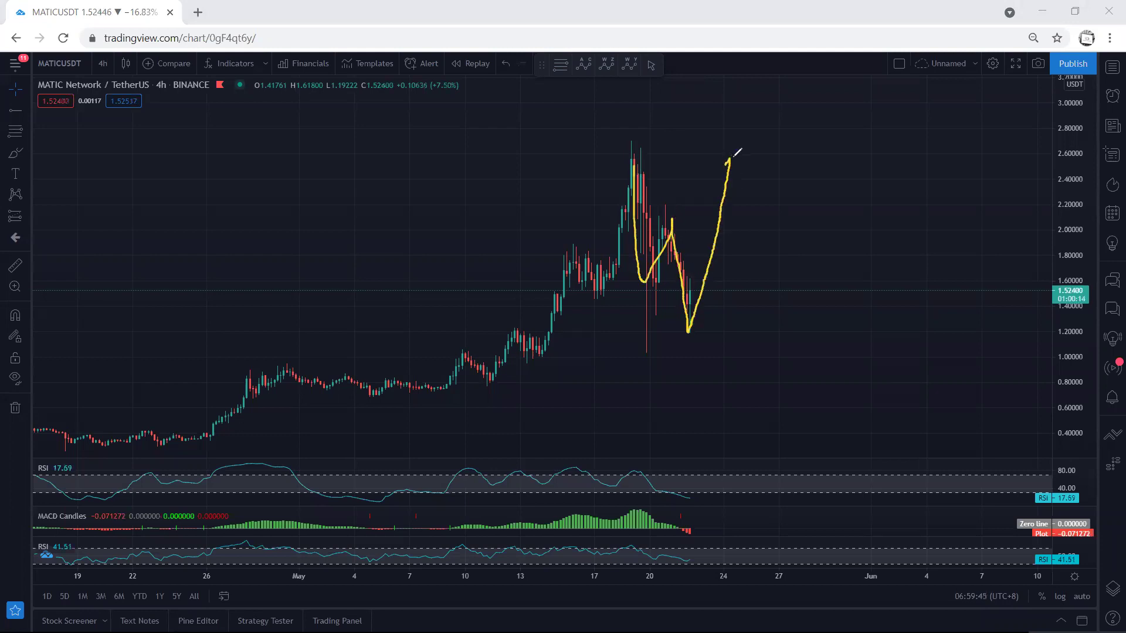
Step: Mark the recent high at about 2.20, sketch a rise near that level and a fall to about 1.20, and clear the annotations
mouse_move(686, 312)
left_mouse_down()
mouse_move(720, 215)
mouse_move(679, 205)
left_mouse_up()
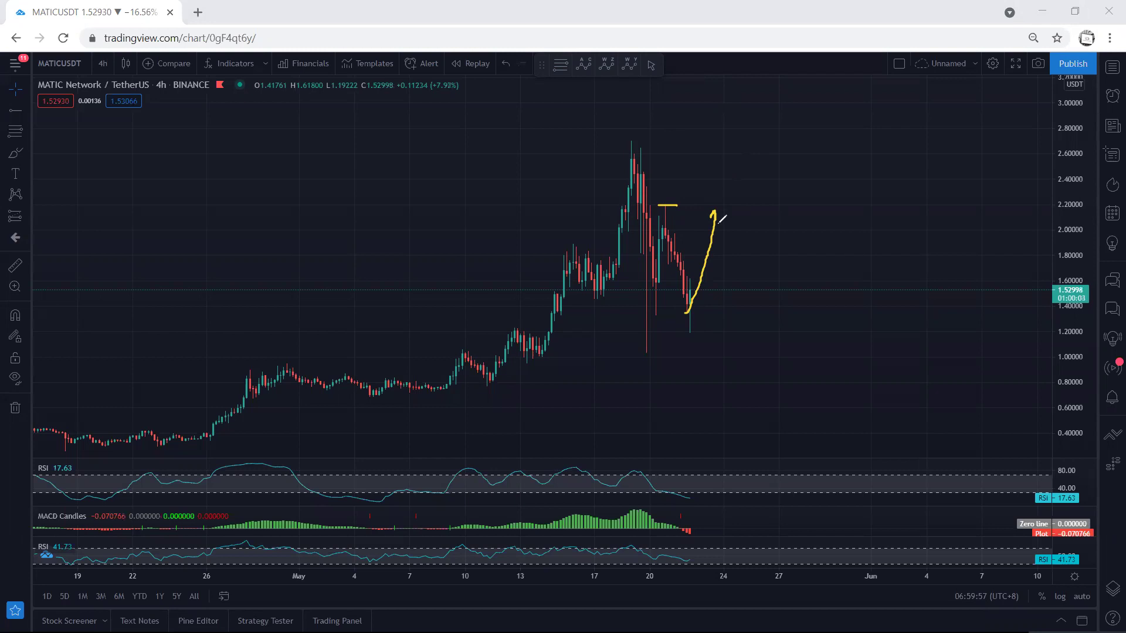
left_click_drag(716, 220, 764, 335)
key("e")
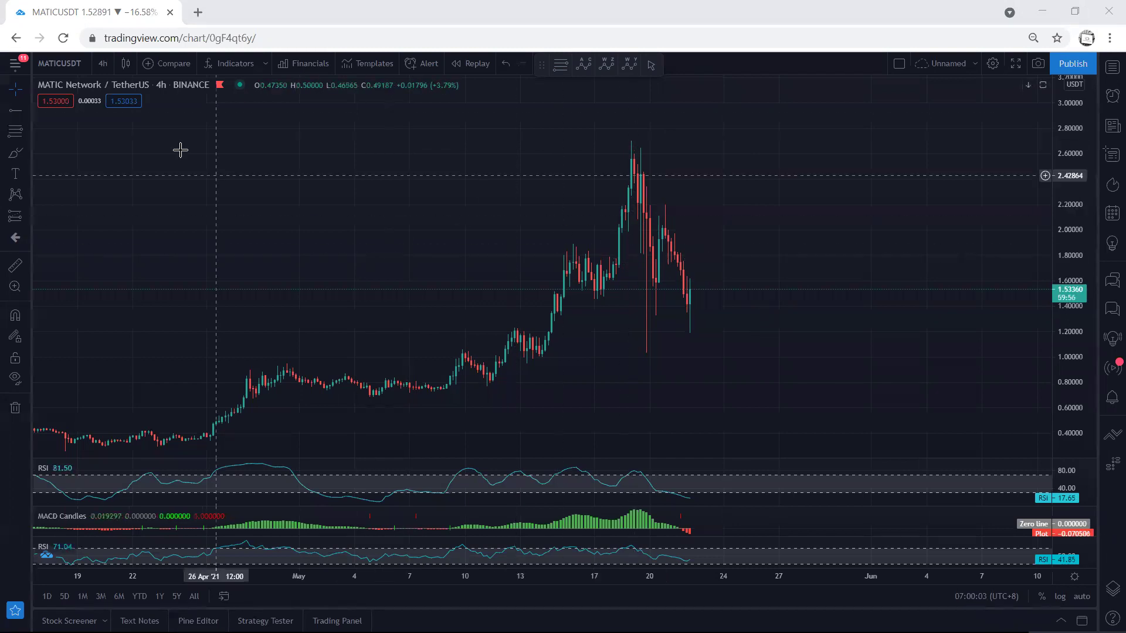
Step: Change the timeframe to 1 hour, sketch the decline from about 1.90, a small bounce and a drop to about 1.10, and clear the sketch
left_click(102, 66)
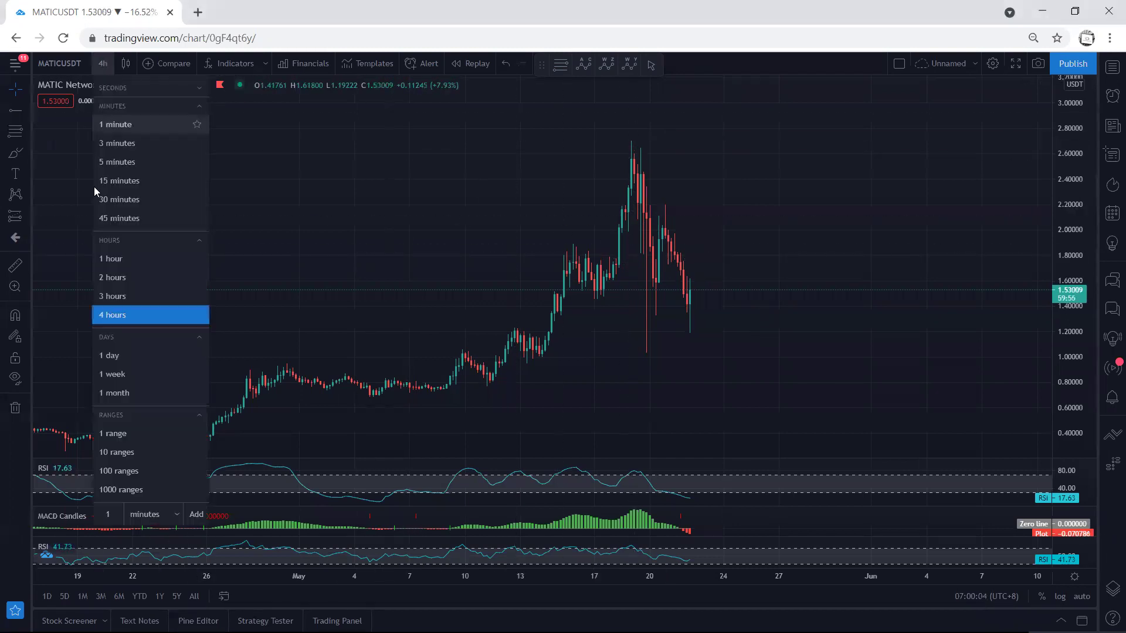
left_click(109, 258)
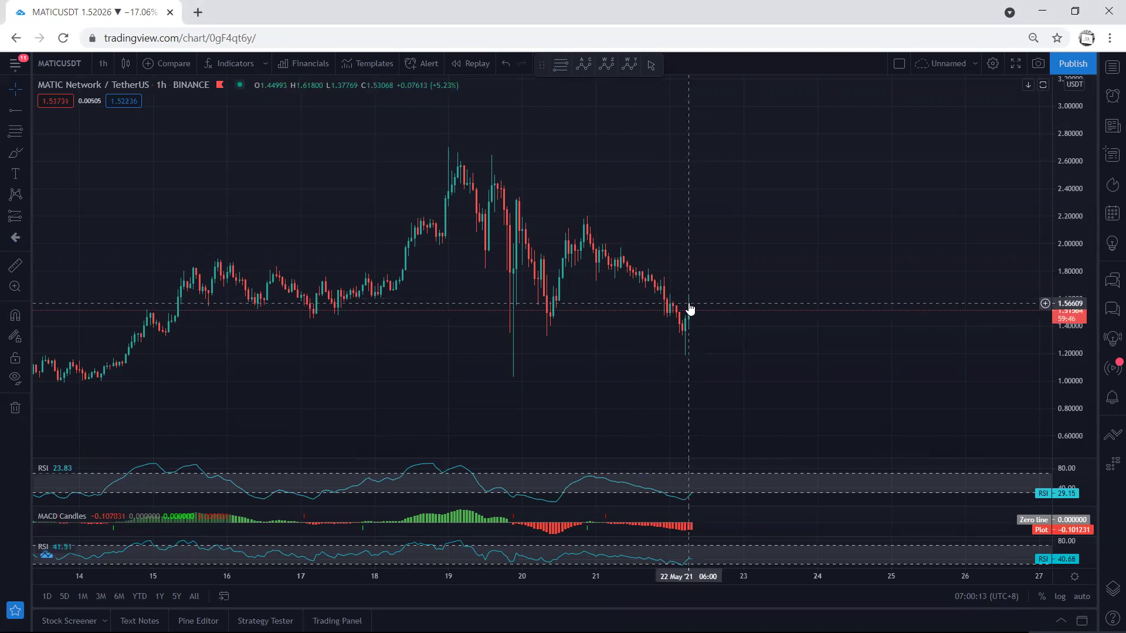
left_click_drag(679, 330, 690, 309)
left_click_drag(622, 258, 671, 321)
left_click_drag(694, 304, 726, 367)
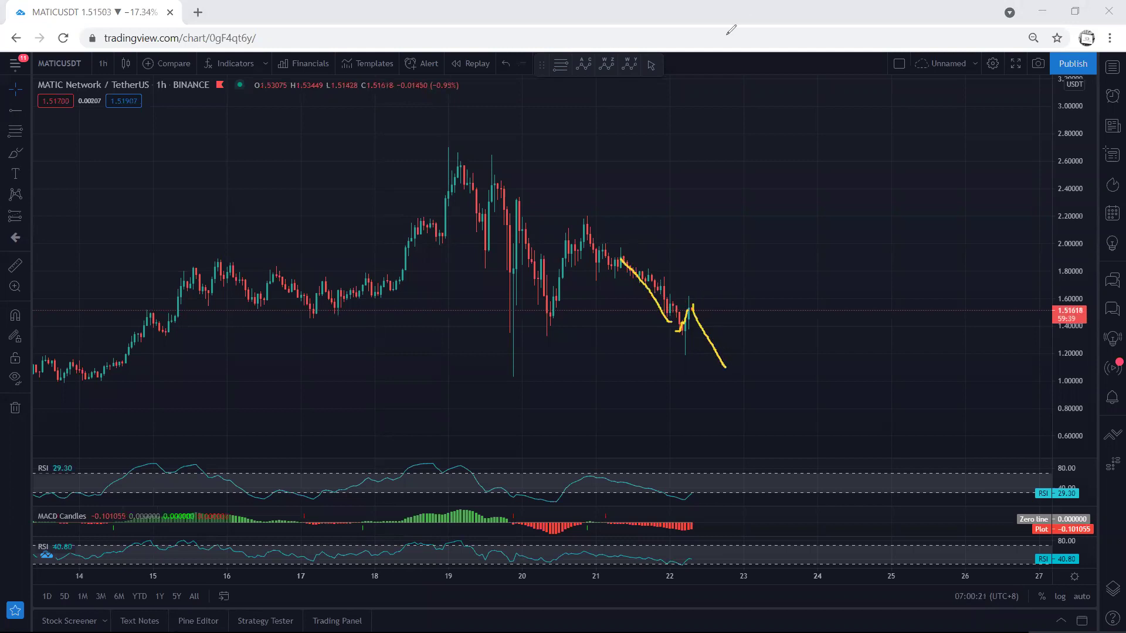
key("e")
Step: Sketch possible bullish paths from the latest candles near 1.50 up to about 2.00, and remove the sketches
mouse_move(693, 295)
left_mouse_down()
mouse_move(723, 304)
mouse_move(689, 306)
mouse_move(736, 251)
left_mouse_up()
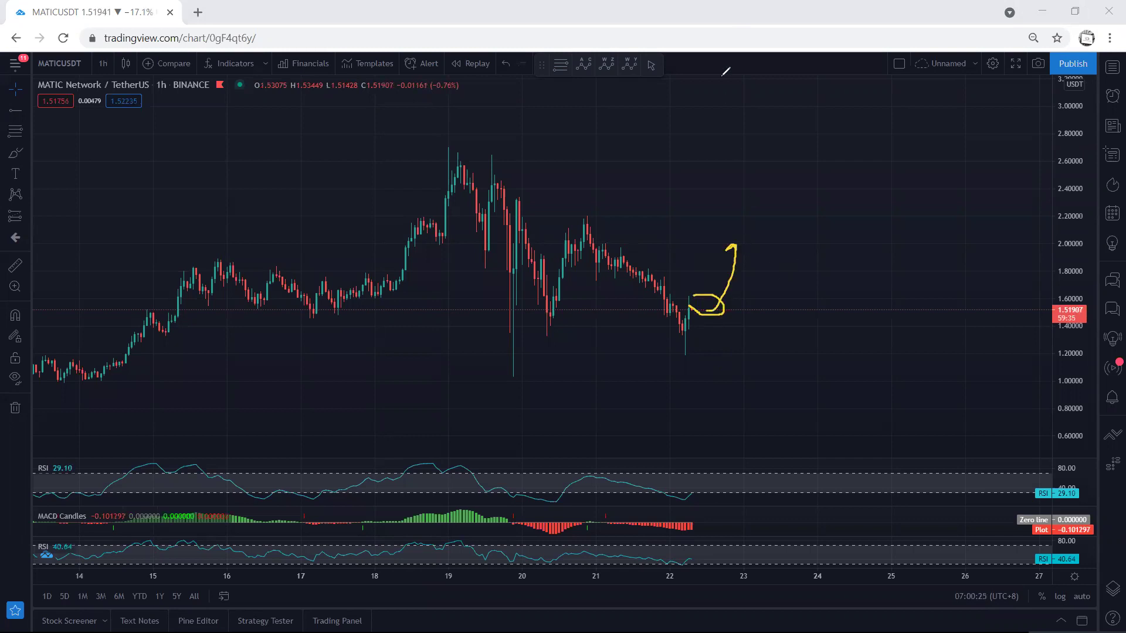
mouse_move(690, 308)
left_mouse_down()
mouse_move(716, 238)
mouse_move(712, 249)
left_mouse_up()
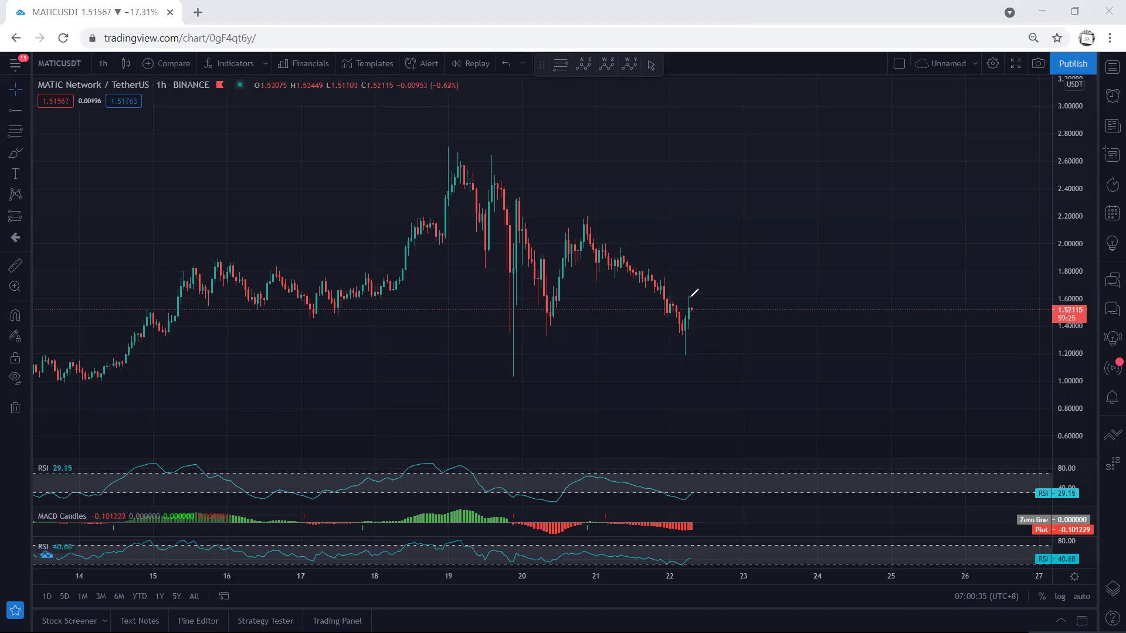
mouse_move(706, 304)
left_mouse_down()
mouse_move(700, 314)
mouse_move(692, 296)
mouse_move(740, 251)
left_mouse_up()
key("ctrl+z")
mouse_move(314, 156)
left_mouse_down()
mouse_move(367, 171)
mouse_move(359, 191)
left_mouse_up()
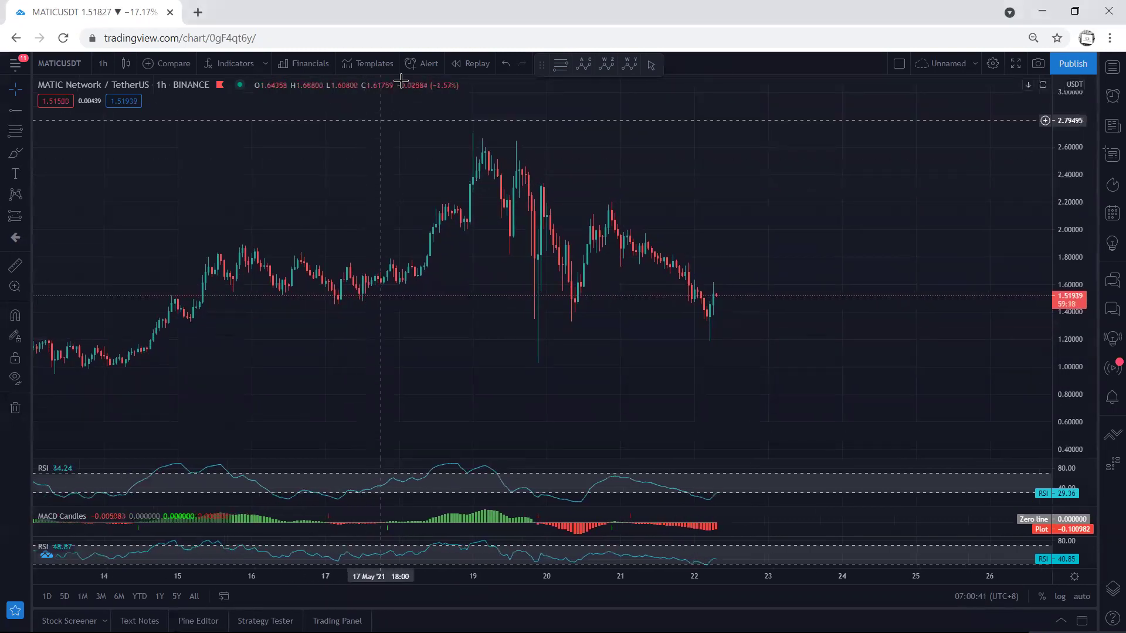